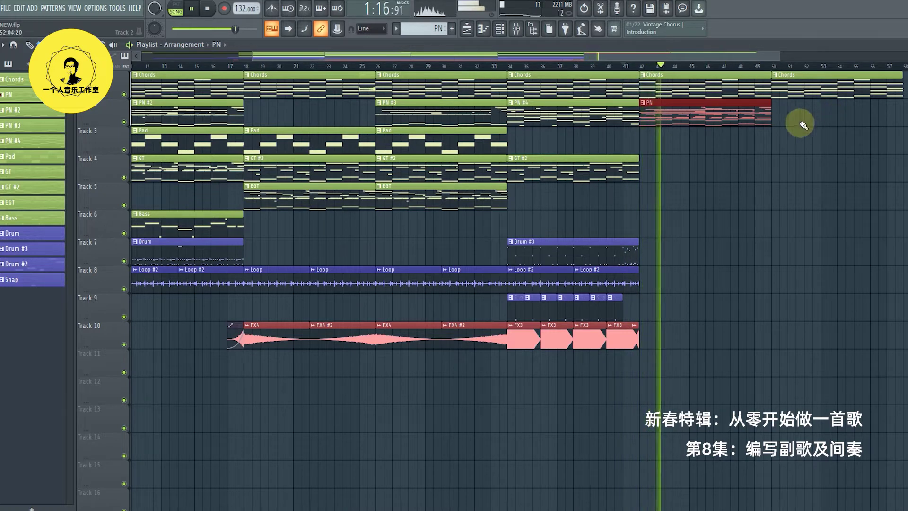
{"action": "key", "text": "ctrl+b"}
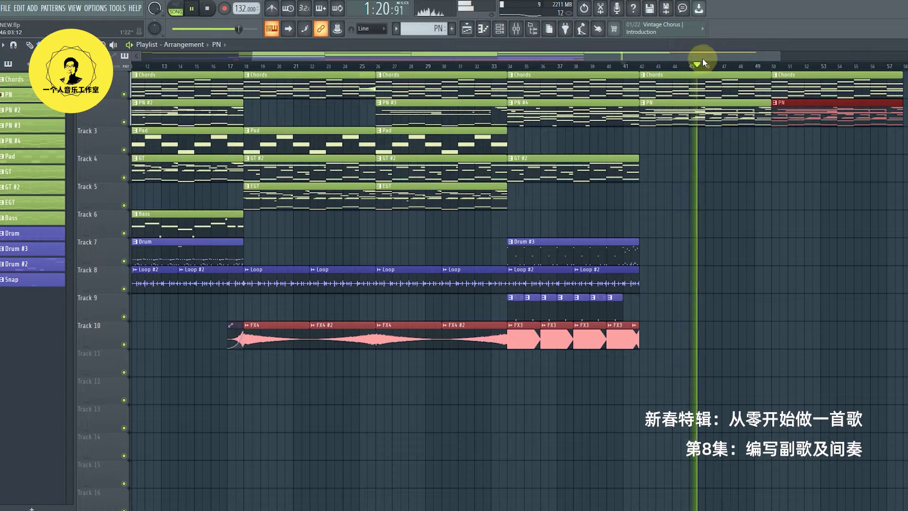
{"action": "right_click", "coordinate": [809, 123]}
{"action": "key", "text": "space"}
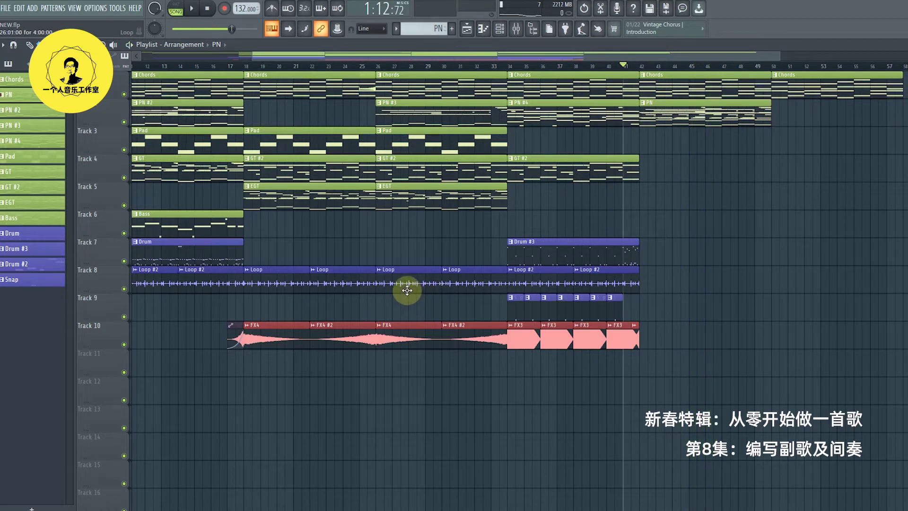
Fill bars 42 to 50 with two Loop #2 clips on Track 8, a Drum clip on Track 7 and a Bass clip on Track 6
{"action": "left_click", "coordinate": [545, 285]}
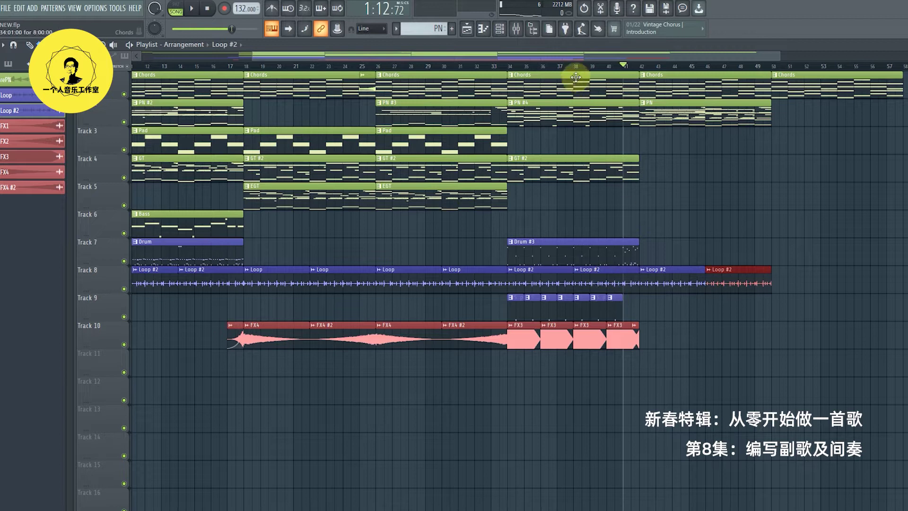
{"action": "left_click_drag", "start_coordinate": [552, 61], "coordinate": [395, 55]}
{"action": "left_click", "coordinate": [336, 255]}
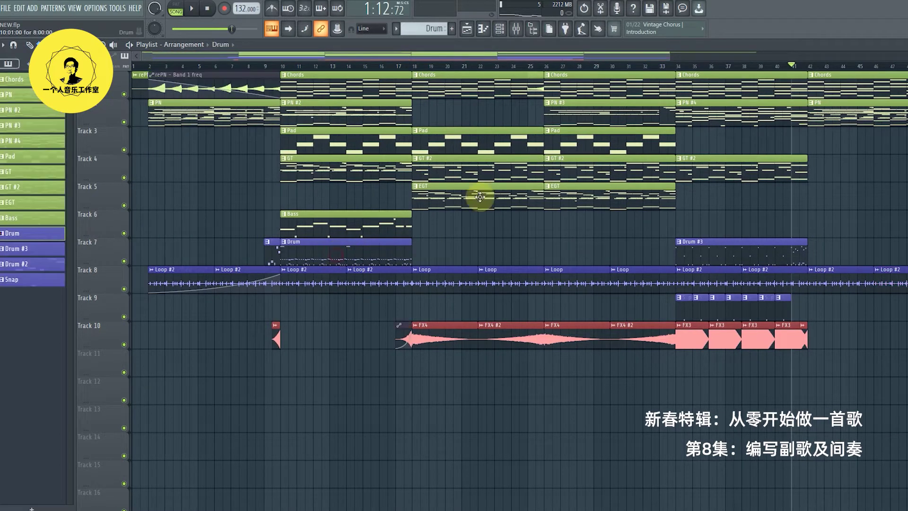
{"action": "left_click_drag", "start_coordinate": [501, 53], "coordinate": [623, 55]}
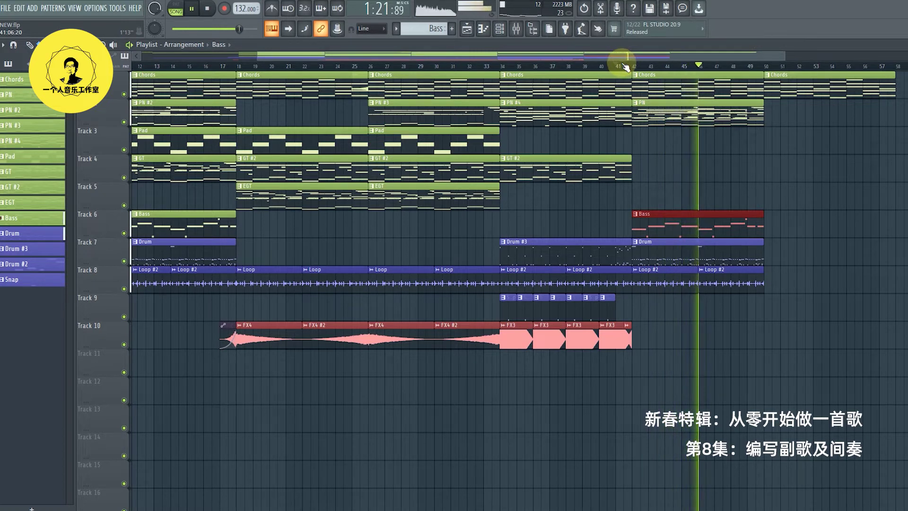
Copy the GT pattern into Track 4 at bar 42, keeping its eight-bar length
{"action": "left_click", "coordinate": [162, 163]}
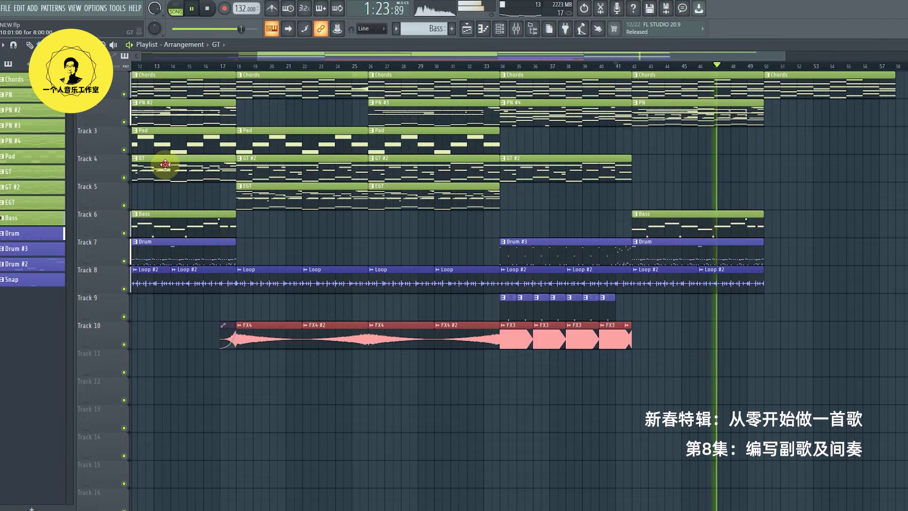
{"action": "left_click", "coordinate": [636, 169]}
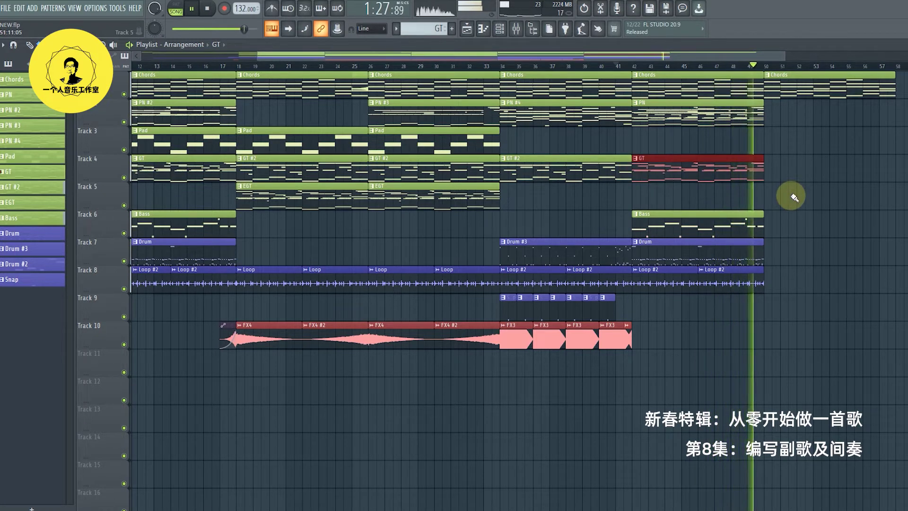
{"action": "key", "text": "space"}
Add the FX4 and FX4 #2 clips on Track 10 and a row of Snap clips on Track 9 across bars 42 to 50
{"action": "left_click_drag", "start_coordinate": [356, 373], "coordinate": [509, 342]}
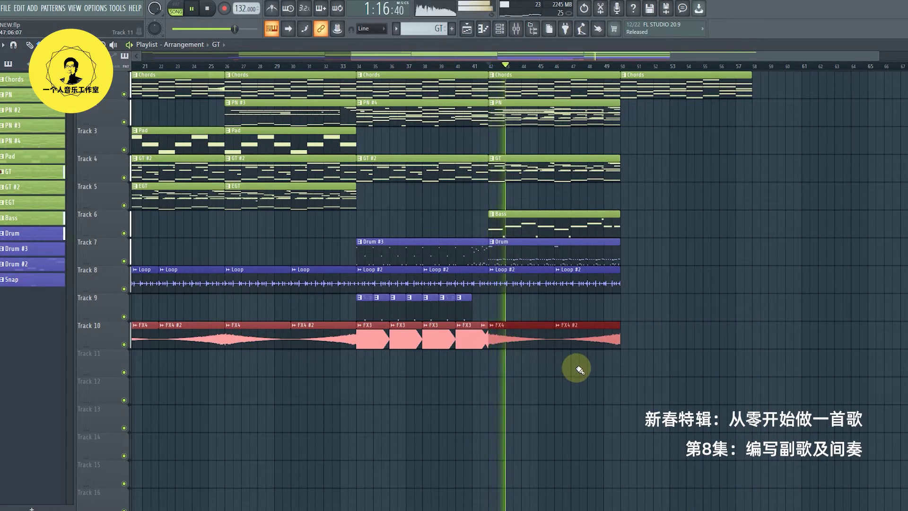
{"action": "left_click", "coordinate": [464, 318]}
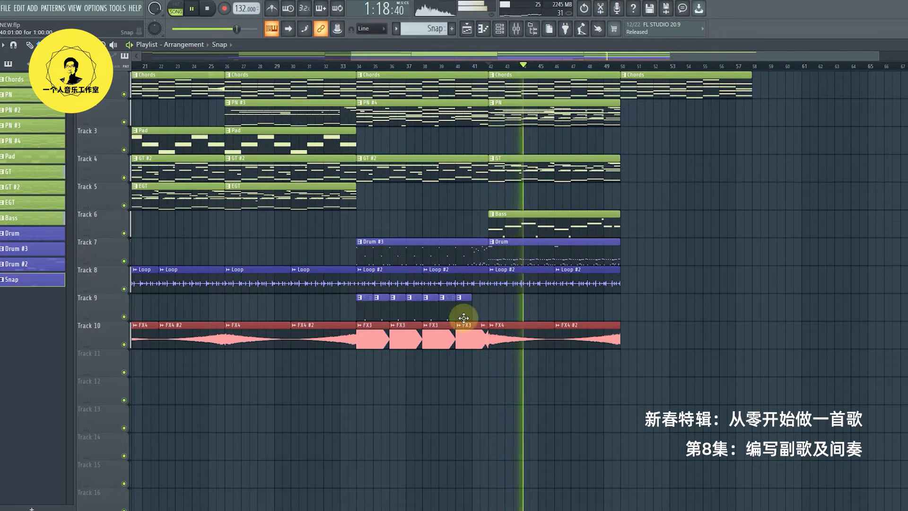
{"action": "mouse_move", "coordinate": [493, 314]}
{"action": "left_mouse_down"}
{"action": "mouse_move", "coordinate": [655, 314]}
{"action": "mouse_move", "coordinate": [641, 318]}
{"action": "left_mouse_up"}
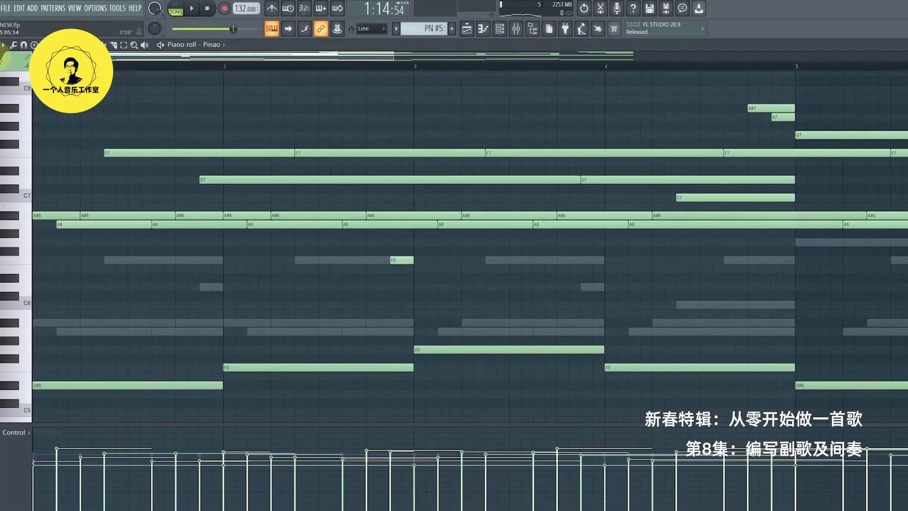
Listen to the Piano part of PN #5 and delete the F7 notes in bars 1 to 3 and both long D7 notes
{"action": "key", "text": "space"}
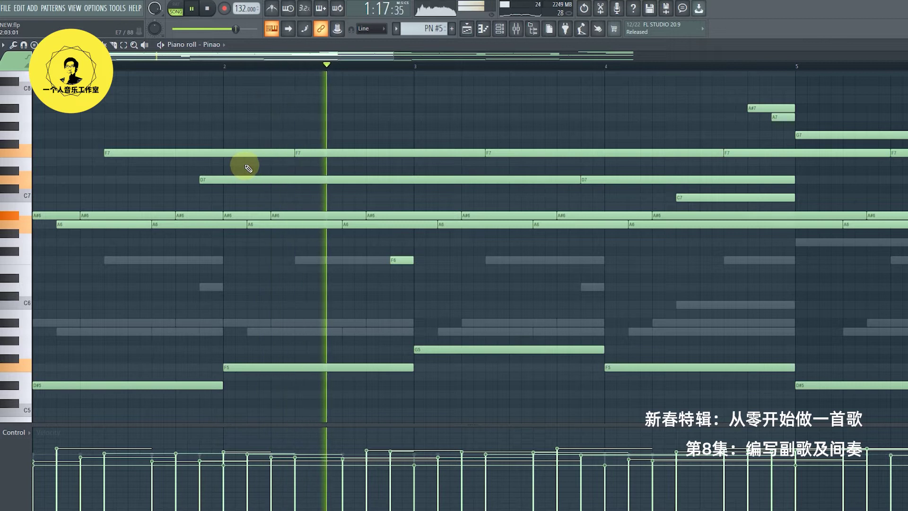
{"action": "key", "text": "space"}
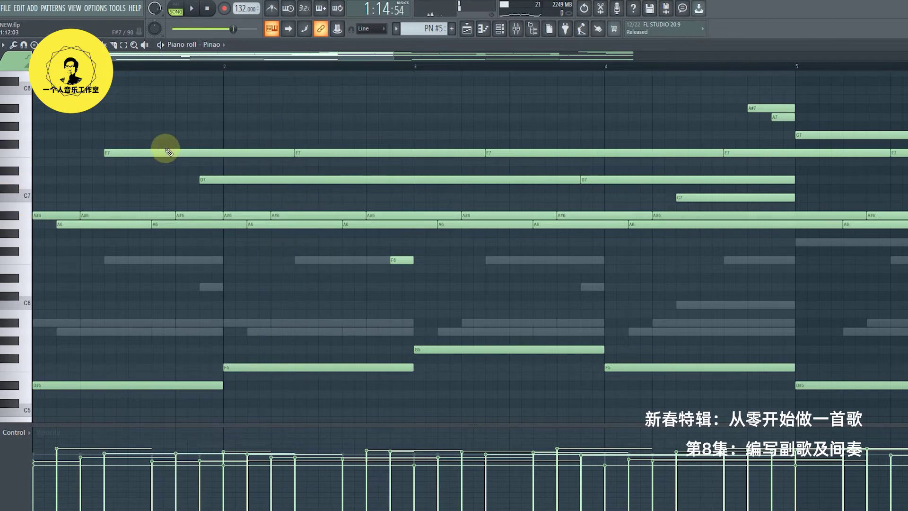
{"action": "mouse_move", "coordinate": [174, 151]}
{"action": "left_mouse_down"}
{"action": "mouse_move", "coordinate": [355, 187]}
{"action": "mouse_move", "coordinate": [397, 163]}
{"action": "mouse_move", "coordinate": [464, 159]}
{"action": "mouse_move", "coordinate": [606, 162]}
{"action": "mouse_move", "coordinate": [621, 183]}
{"action": "left_mouse_up"}
{"action": "key", "text": "space"}
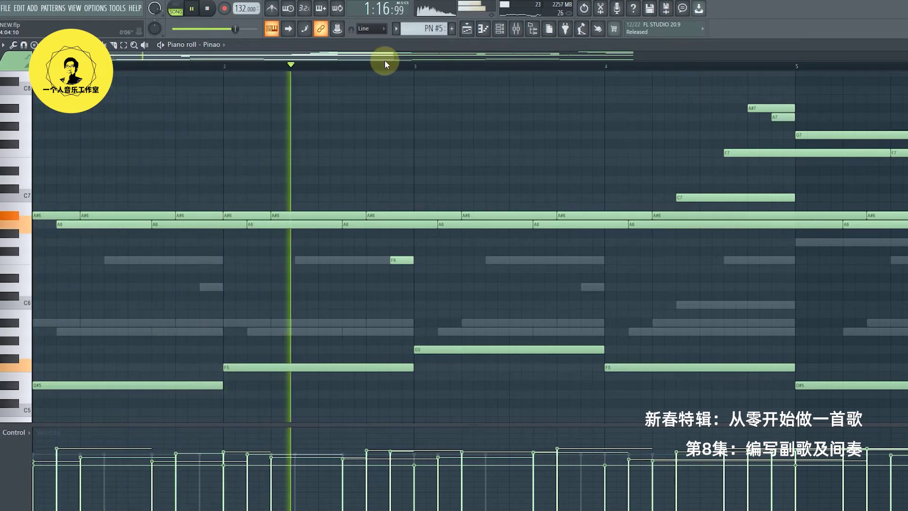
Shorten the F7 note that starts in bar 4 to end at bar 5, and delete the G7 and F7 notes in bar 5
{"action": "left_click", "coordinate": [450, 56]}
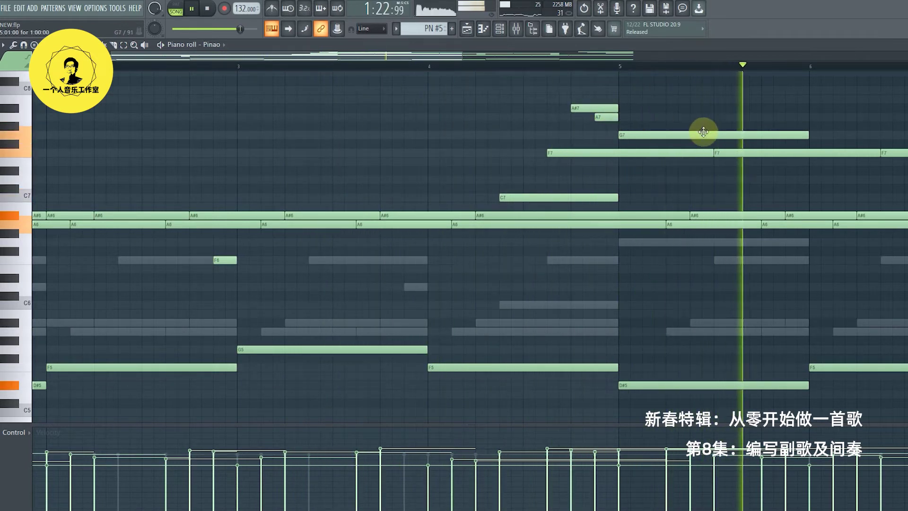
{"action": "left_click_drag", "start_coordinate": [711, 153], "coordinate": [609, 165]}
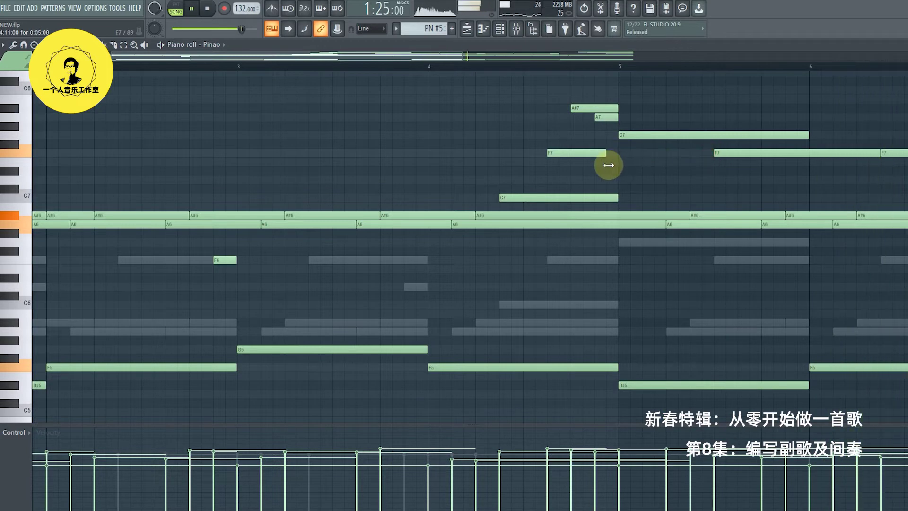
{"action": "right_click", "coordinate": [695, 135]}
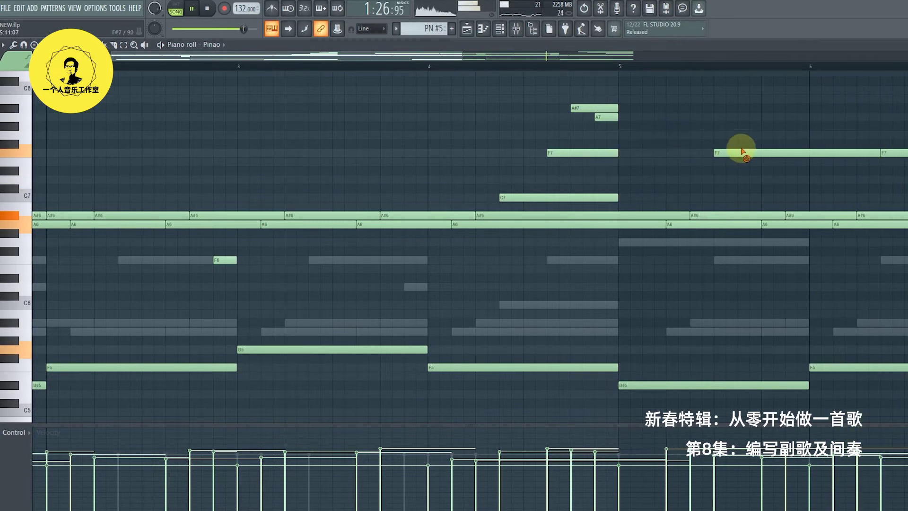
{"action": "right_click", "coordinate": [740, 153]}
Delete all EP notes of PN #5 from D6 up to A#6 across the whole pattern
{"action": "left_click_drag", "start_coordinate": [461, 57], "coordinate": [772, 66]}
{"action": "left_click_drag", "start_coordinate": [63, 113], "coordinate": [901, 244]}
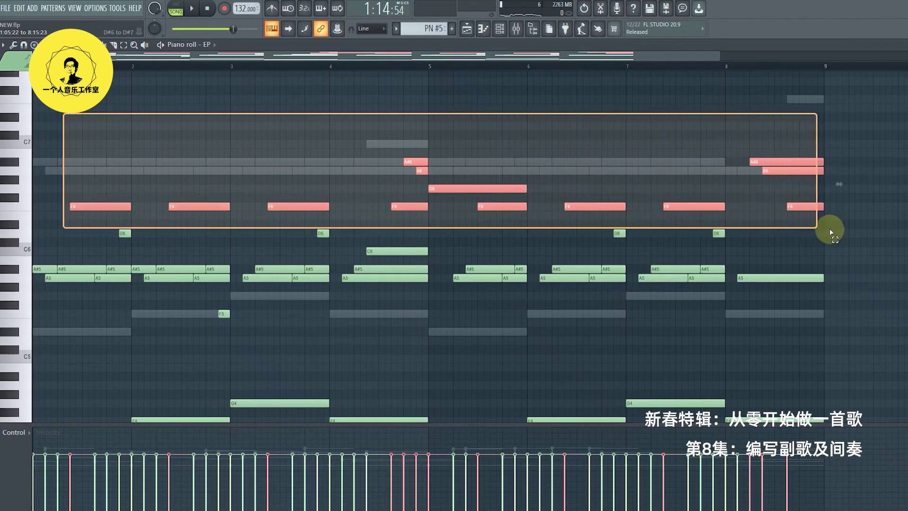
{"action": "key", "text": "Delete"}
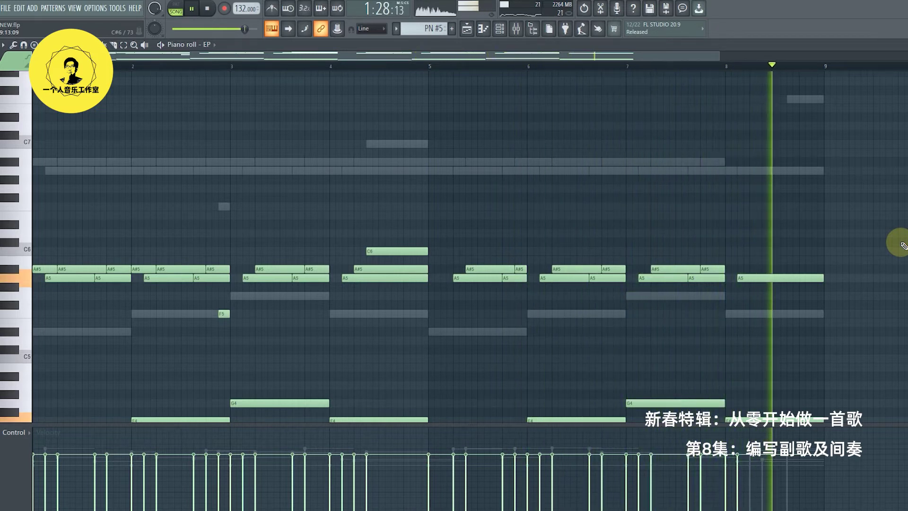
Duplicate the clips on Tracks 2 to 10 in bars 42 to 50 so the copies start at bar 50
{"action": "left_click_drag", "start_coordinate": [655, 350], "coordinate": [630, 123]}
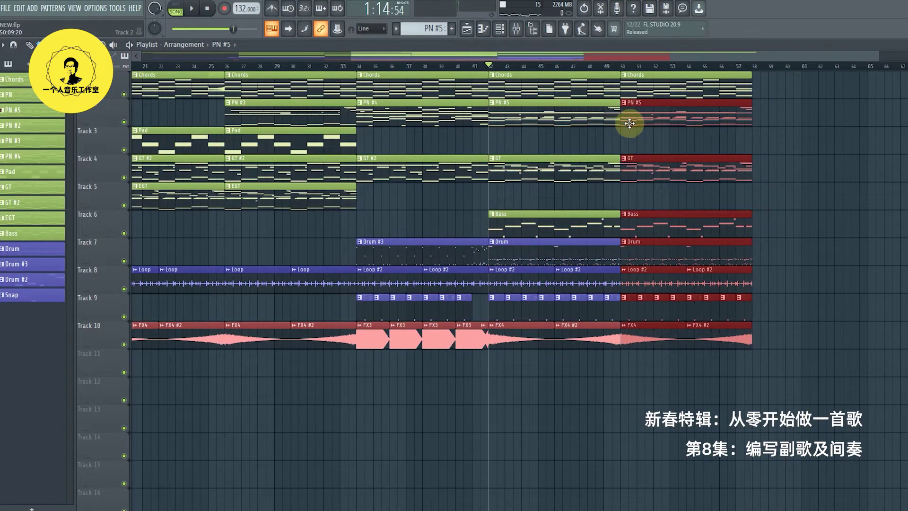
{"action": "left_click", "coordinate": [600, 138]}
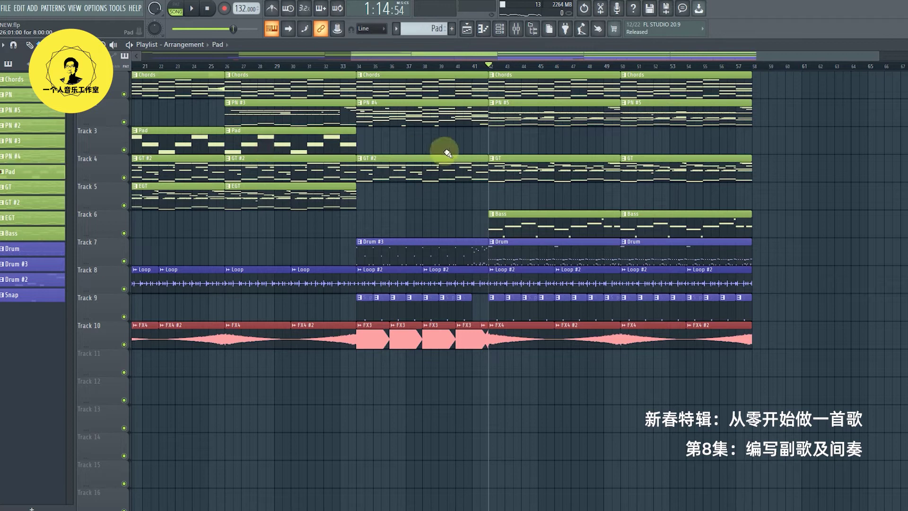
Add Pad clips on Track 3 and EGT clips on Track 5 at bars 42 and 50
{"action": "left_click", "coordinate": [491, 142]}
{"action": "left_click", "coordinate": [627, 146]}
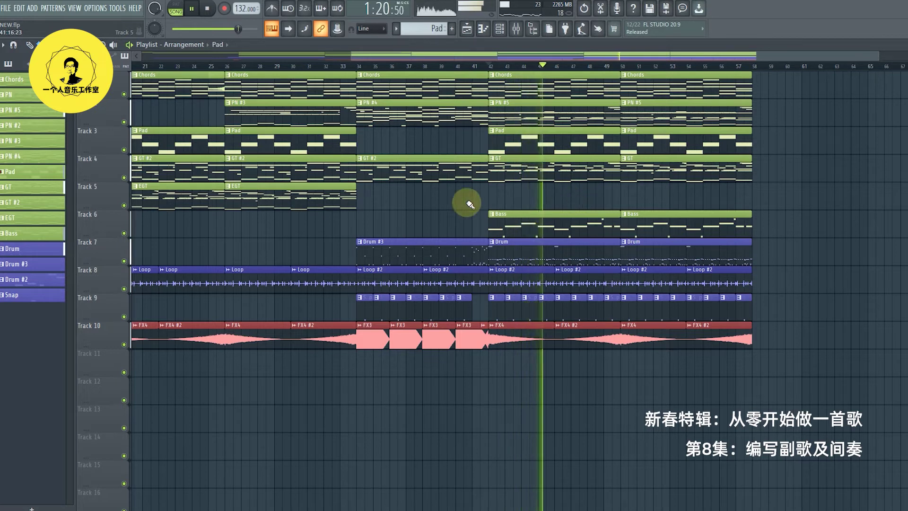
{"action": "key", "text": "space"}
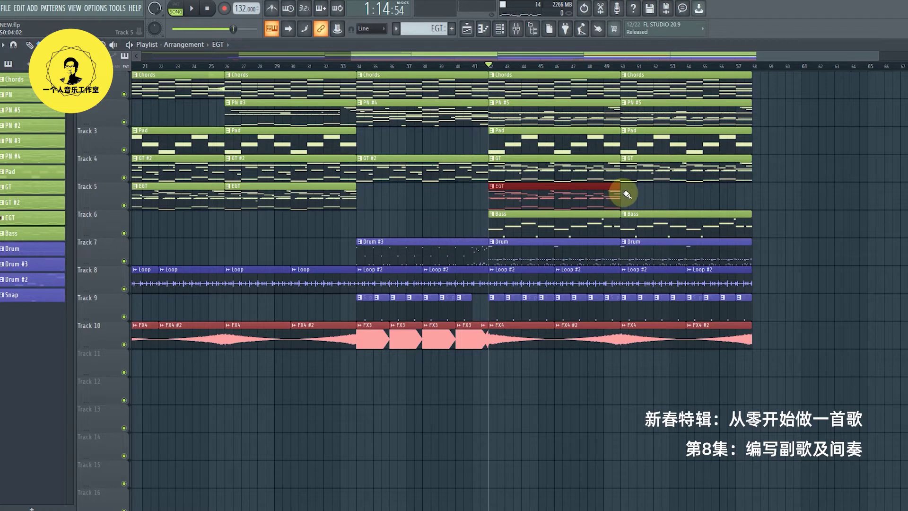
{"action": "key", "text": "ctrl+b"}
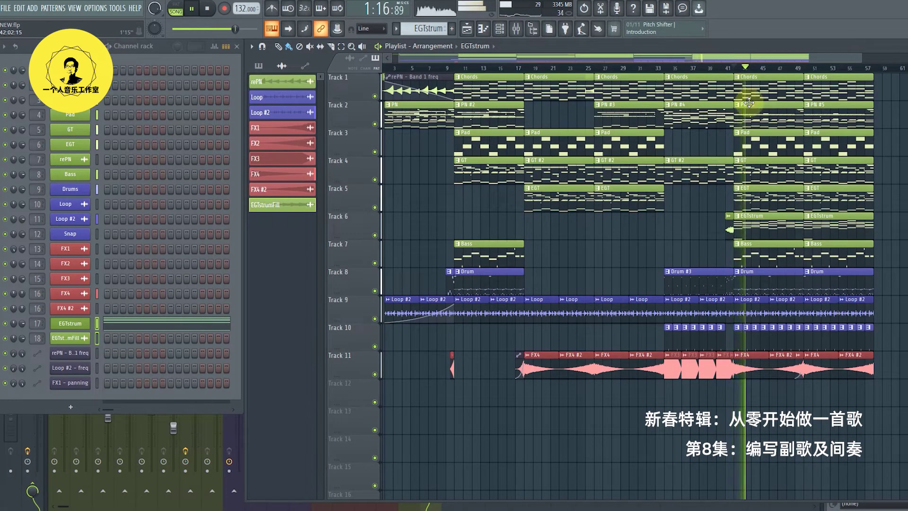
Examine the chord notes of the EGTstrum pattern and listen to its Track 6 on its own
{"action": "double_click", "coordinate": [751, 219]}
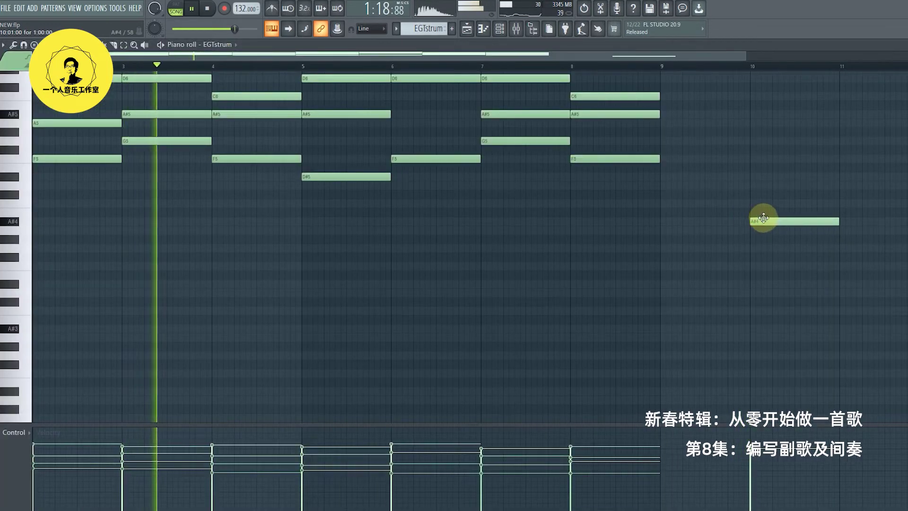
{"action": "left_click_drag", "start_coordinate": [656, 57], "coordinate": [236, 56]}
{"action": "scroll", "coordinate": [365, 247], "scroll_direction": "up", "scroll_amount": 5}
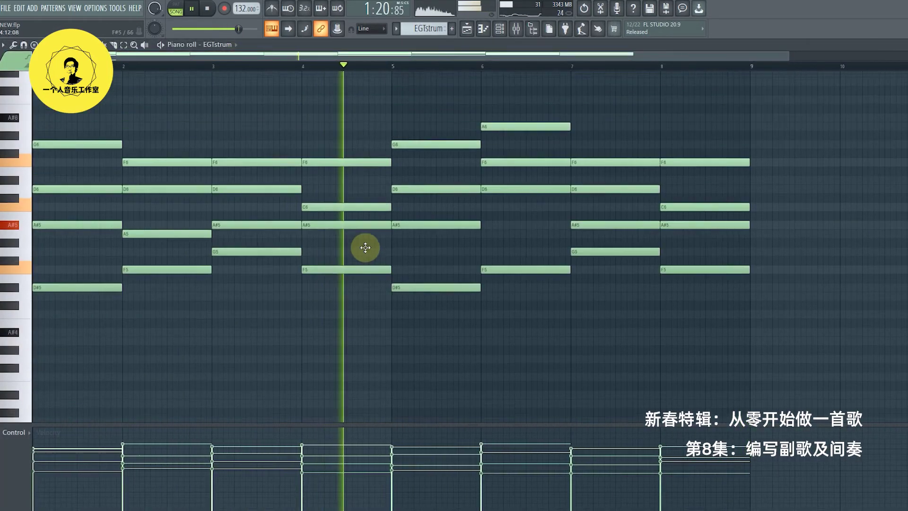
{"action": "left_click", "coordinate": [179, 5]}
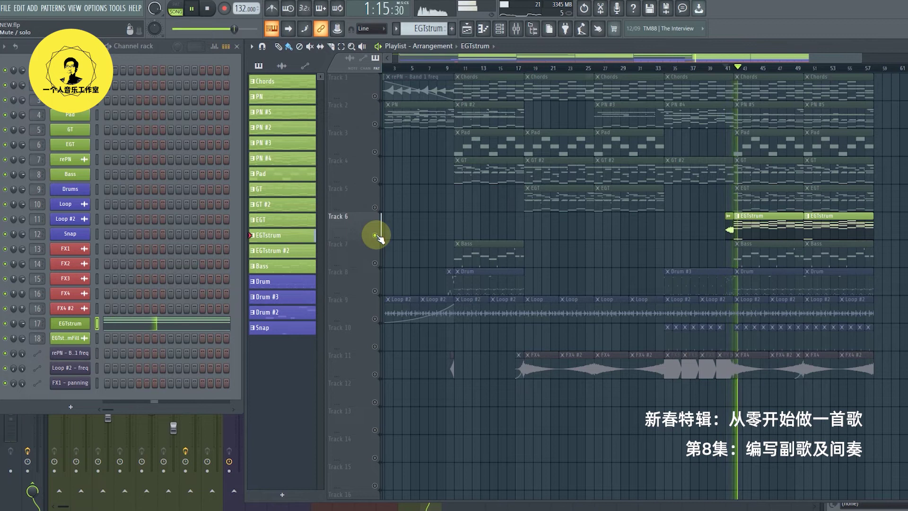
{"action": "key", "text": "space"}
{"action": "key", "text": "space"}
{"action": "left_click", "coordinate": [375, 235], "text": "ctrl"}
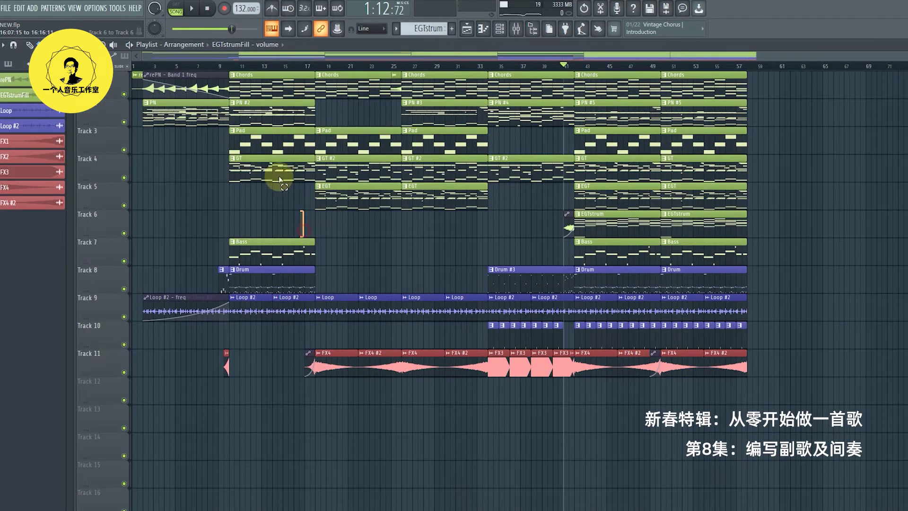
Copy the Chords, PN #2, Pad, GT and Loop #2 clips from bars 10 to 18 to bar 58
{"action": "left_click_drag", "start_coordinate": [279, 180], "coordinate": [246, 73]}
{"action": "left_click_drag", "start_coordinate": [235, 219], "coordinate": [294, 331]}
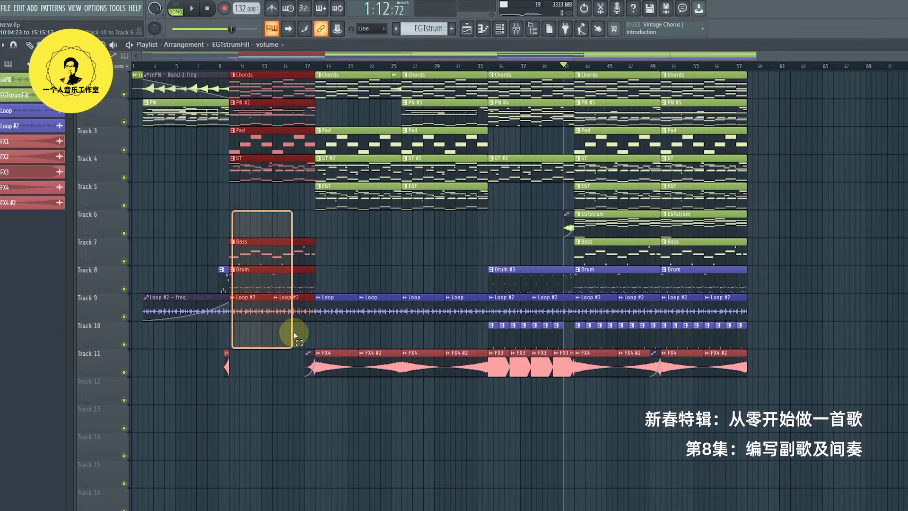
{"action": "left_click_drag", "start_coordinate": [249, 259], "coordinate": [766, 257]}
{"action": "left_click", "coordinate": [859, 253]}
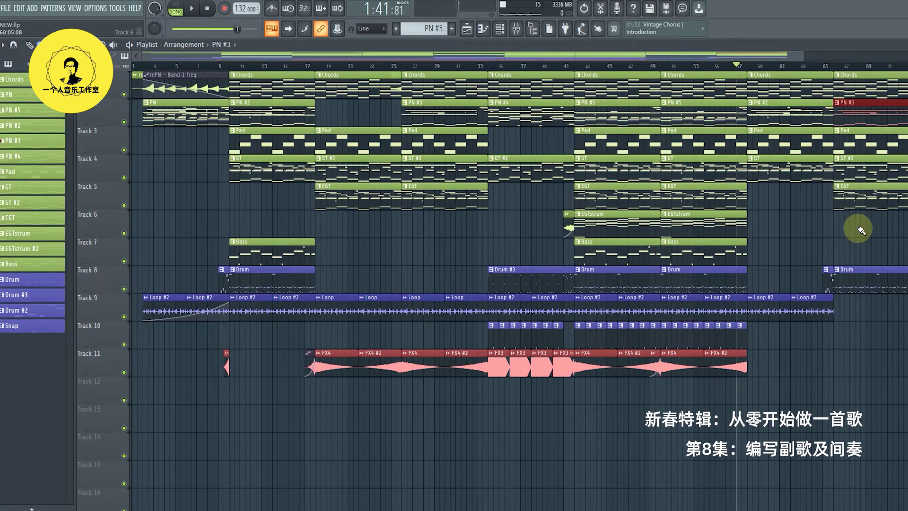
Play through the section after bar 56 and add a Bass clip on Track 7 at bar 66
{"action": "key", "text": "space"}
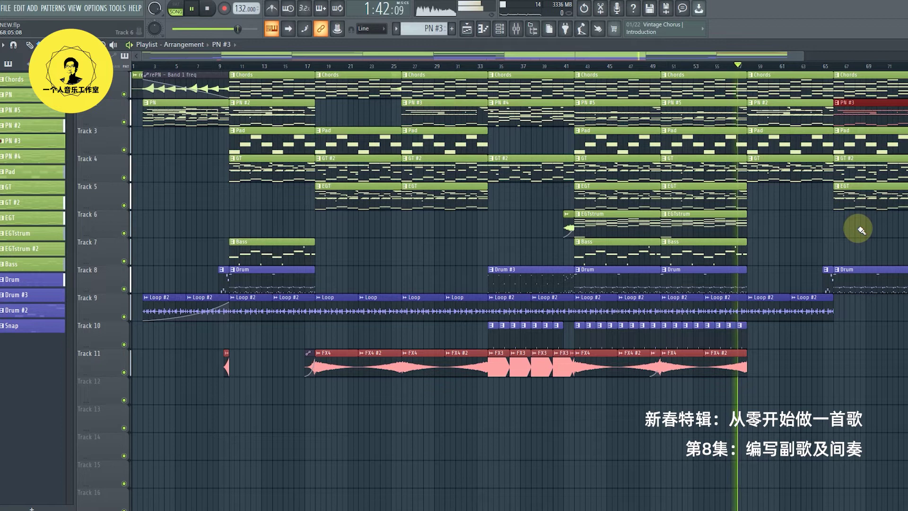
{"action": "left_click", "coordinate": [858, 230]}
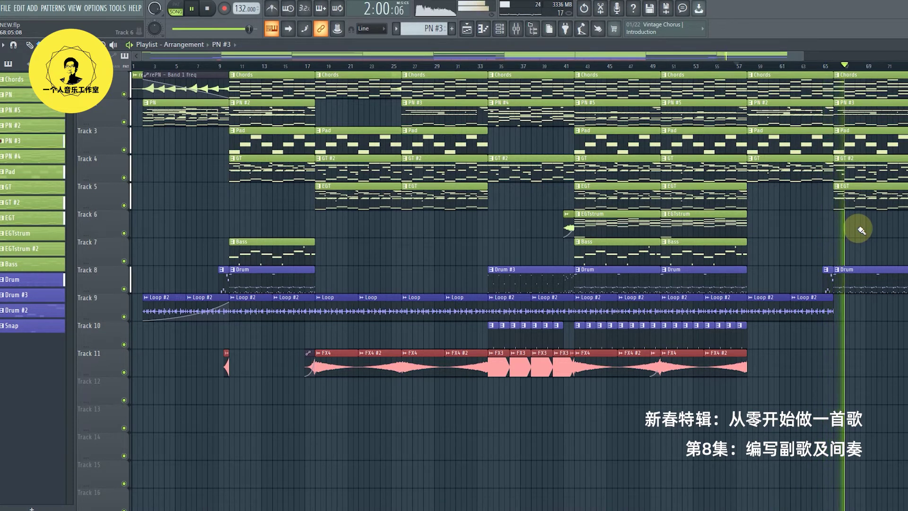
{"action": "left_click", "coordinate": [719, 258]}
{"action": "key", "text": "space"}
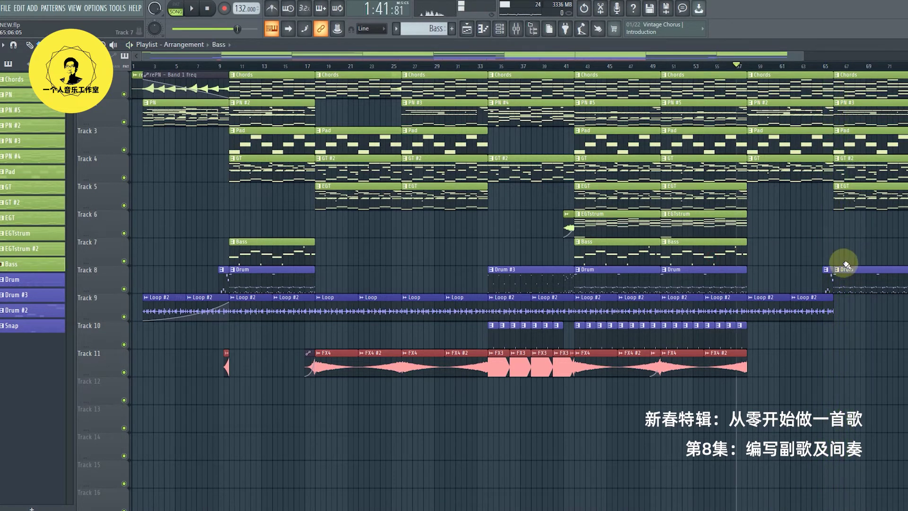
{"action": "key", "text": "space"}
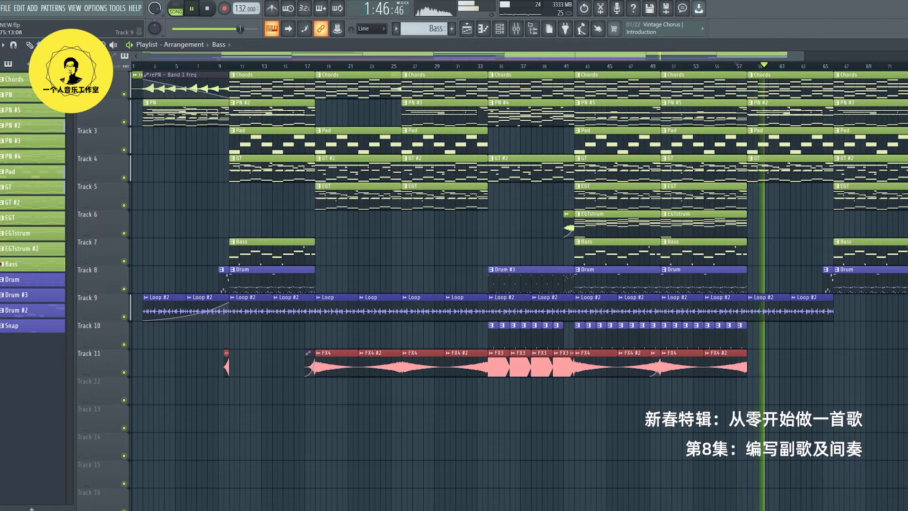
{"action": "key", "text": "space"}
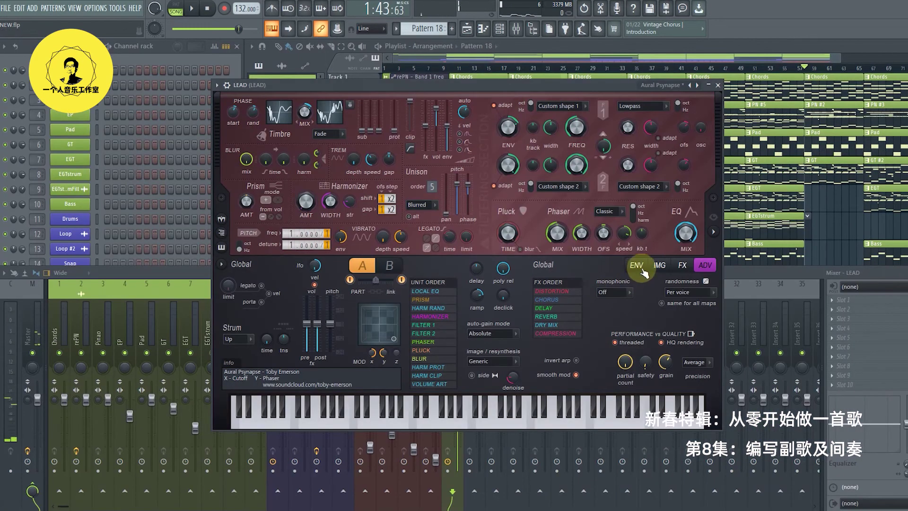
Show the LEAD synth's envelope editor and set its phaser shape to Triangle
{"action": "left_click", "coordinate": [642, 268]}
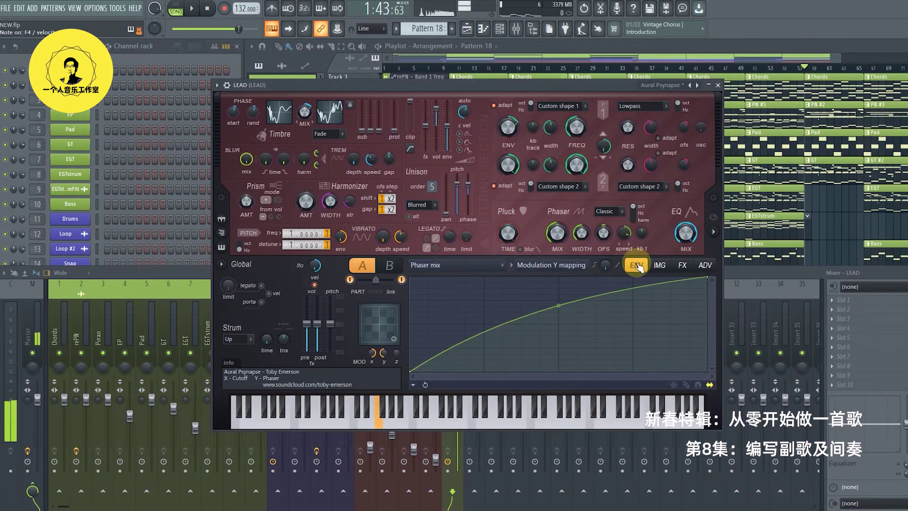
{"action": "left_click", "coordinate": [626, 216]}
{"action": "left_click", "coordinate": [618, 234]}
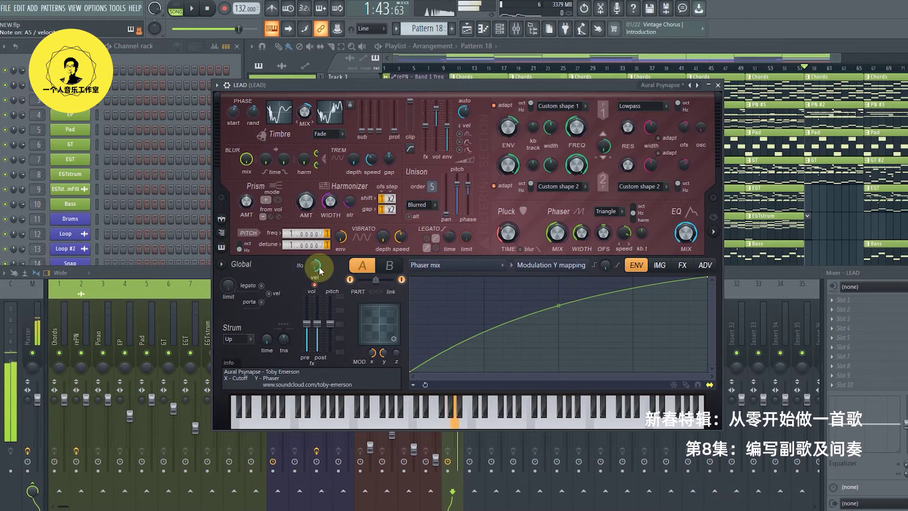
Open the LEAD's piano roll for Pattern 18 and draw the motif A#5, A5, A#5, D6 at bar 1
{"action": "key", "text": "F7"}
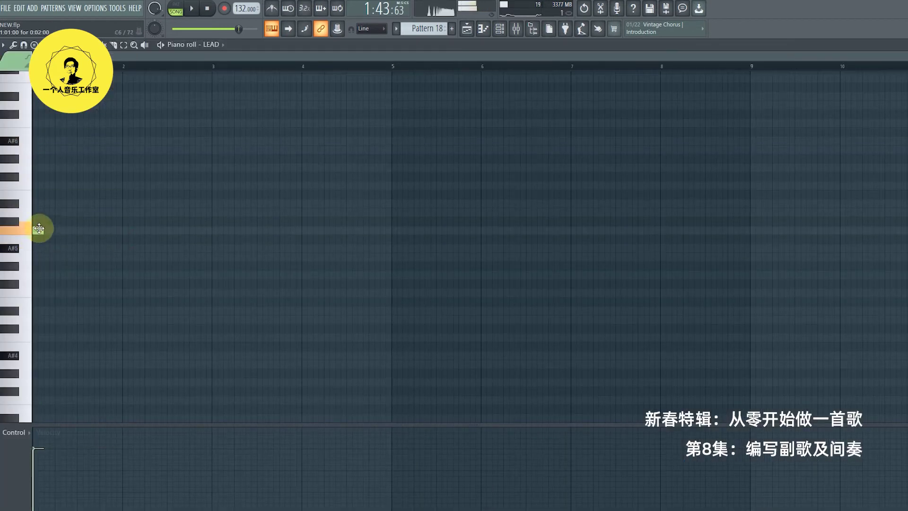
{"action": "left_click", "coordinate": [61, 248]}
{"action": "left_click", "coordinate": [72, 213]}
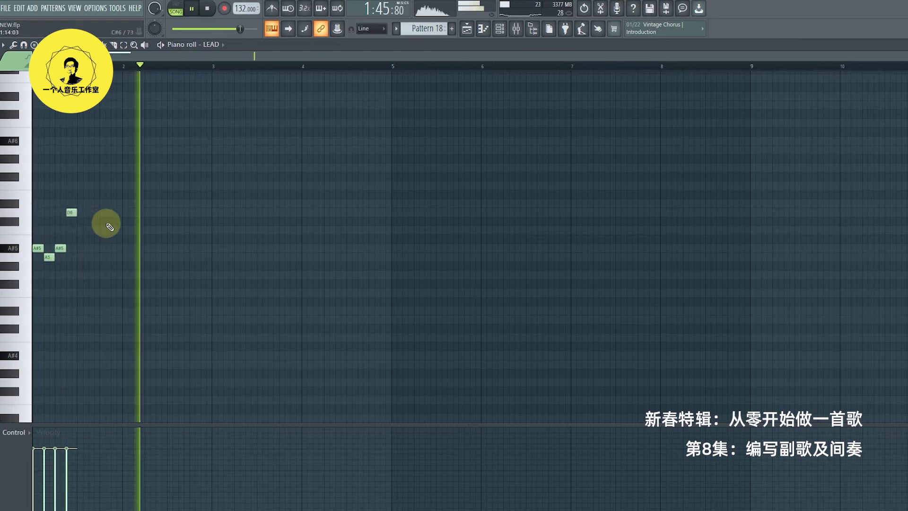
Copy the four-note LEAD motif to bars 3 and 5
{"action": "key", "text": "ctrl+a"}
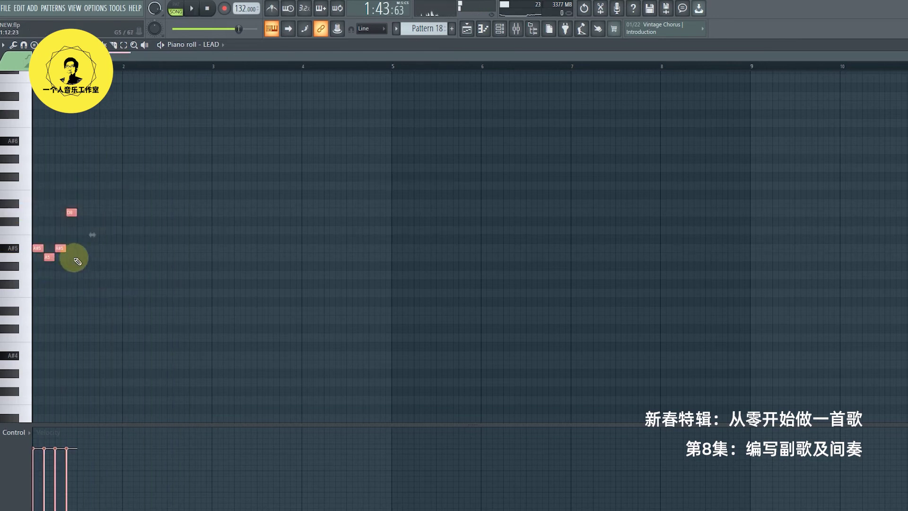
{"action": "left_click_drag", "start_coordinate": [39, 249], "coordinate": [218, 249]}
{"action": "key", "text": "space"}
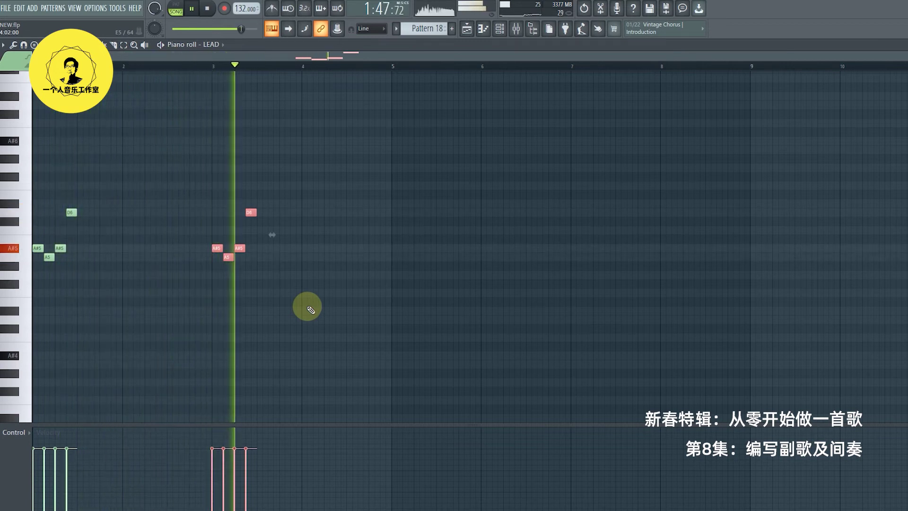
{"action": "left_click_drag", "start_coordinate": [217, 247], "coordinate": [404, 248]}
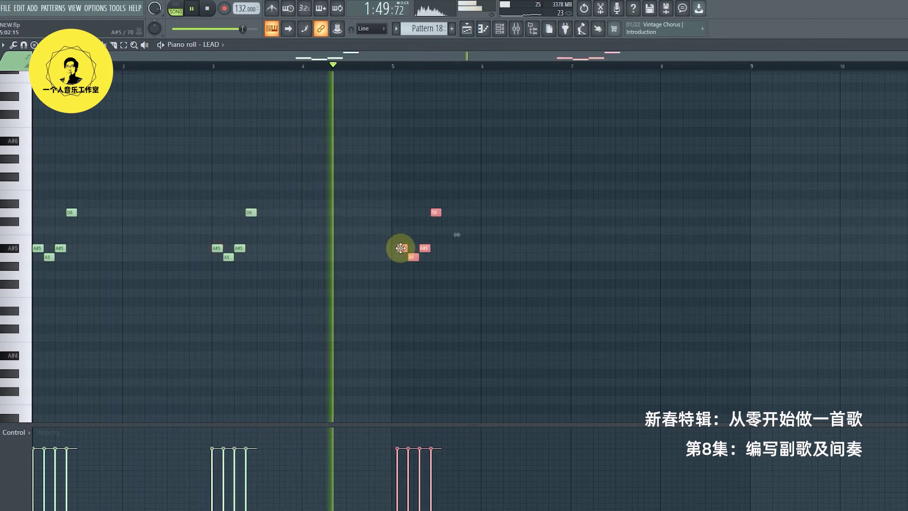
Add F6 at bar 6 and the closing phrase D#6, D6, A#5, C6, D6, C6 across bars 7 and 8
{"action": "left_click", "coordinate": [484, 186]}
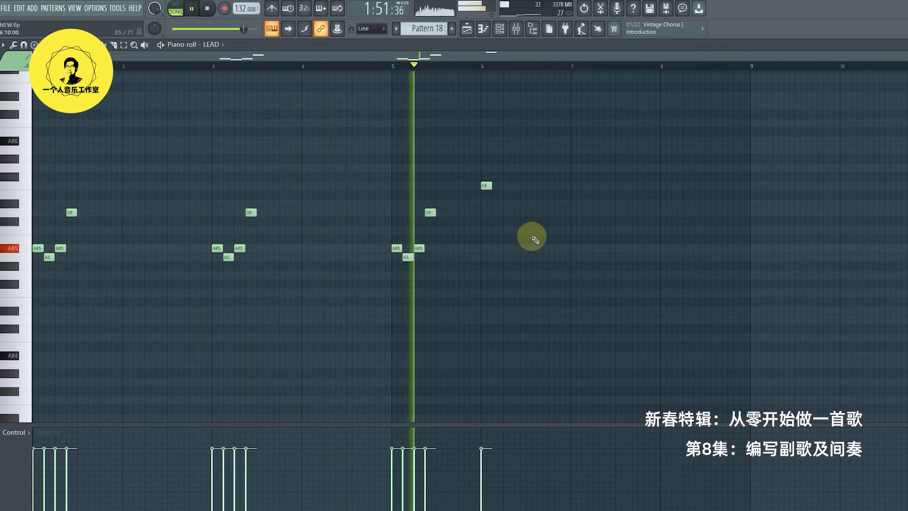
{"action": "left_click", "coordinate": [574, 213]}
{"action": "left_click_drag", "start_coordinate": [573, 214], "coordinate": [572, 205]}
{"action": "key", "text": "space"}
{"action": "left_click", "coordinate": [598, 212]}
{"action": "left_click", "coordinate": [620, 248]}
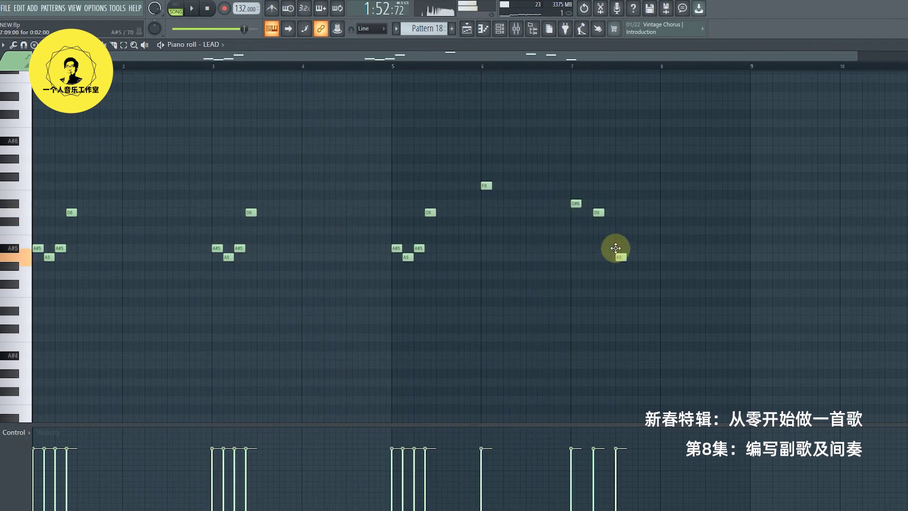
{"action": "left_click", "coordinate": [631, 230]}
{"action": "left_click", "coordinate": [654, 213]}
{"action": "left_click", "coordinate": [677, 230]}
Transpose all LEAD notes up one octave and listen to the melody
{"action": "key", "text": "ctrl+a"}
{"action": "key", "text": "ctrl+Up"}
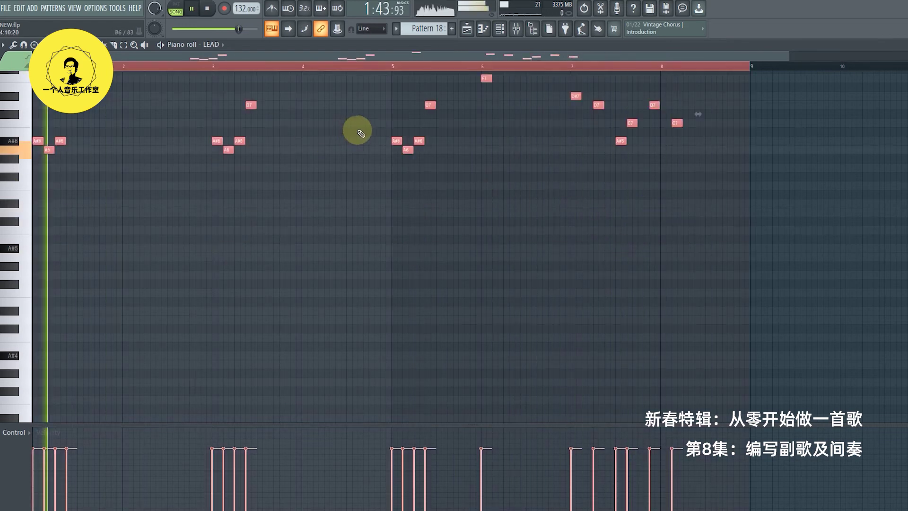
{"action": "scroll", "coordinate": [373, 270], "scroll_direction": "up", "scroll_amount": 2}
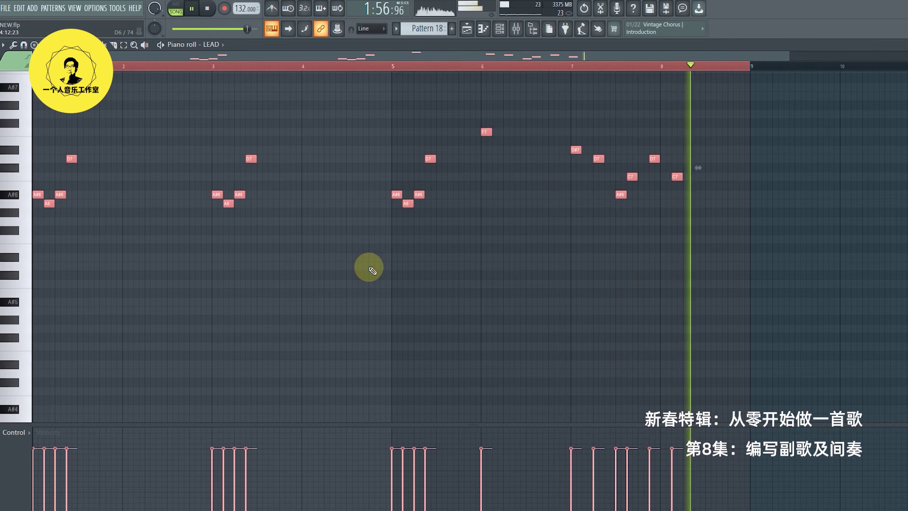
{"action": "key", "text": "space"}
Fill the gaps after the LEAD motifs in bars 1 to 7 with short D7, D#7 and C7 notes
{"action": "left_click", "coordinate": [85, 159]}
{"action": "key", "text": "space"}
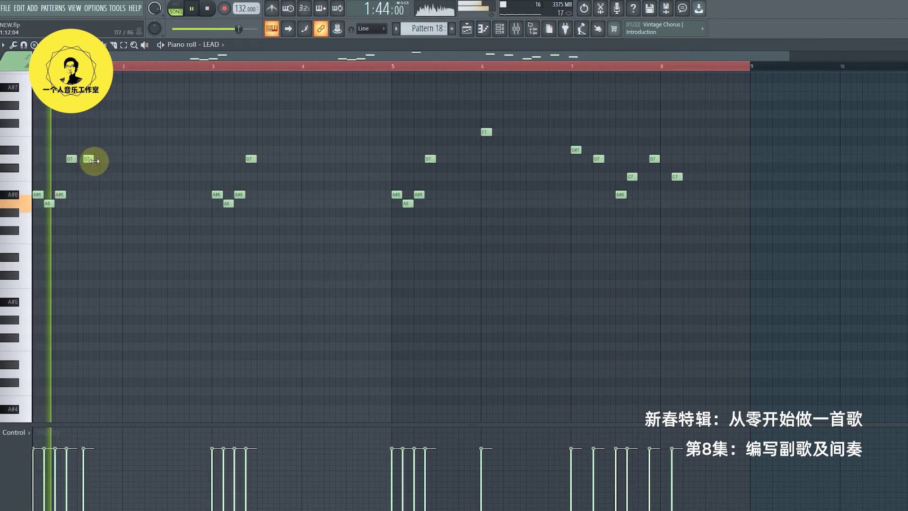
{"action": "key", "text": "space"}
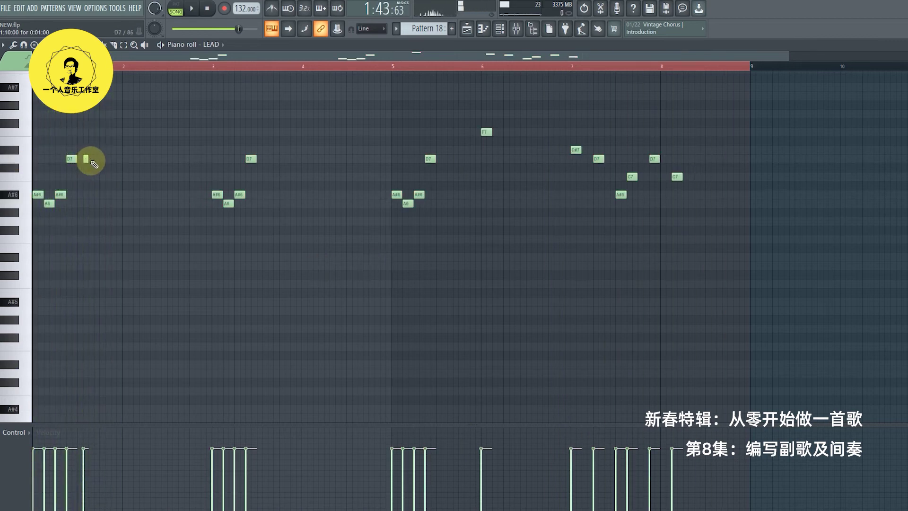
{"action": "key", "text": "space"}
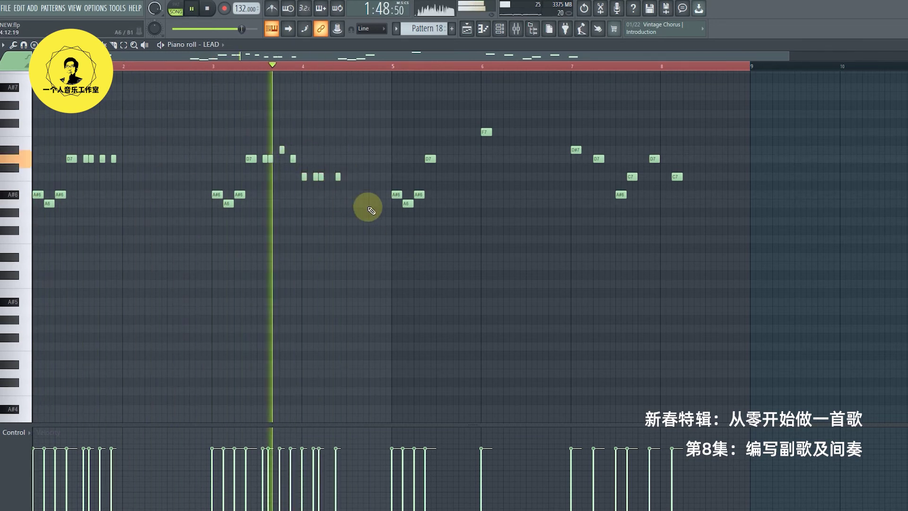
{"action": "key", "text": "space"}
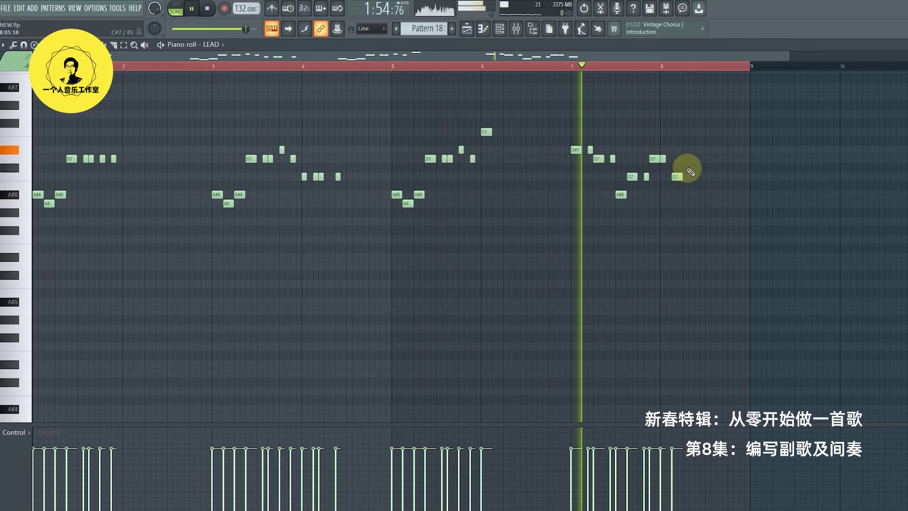
Finish bar 8 of the LEAD melody with a series of short C7 notes
{"action": "left_click", "coordinate": [693, 177]}
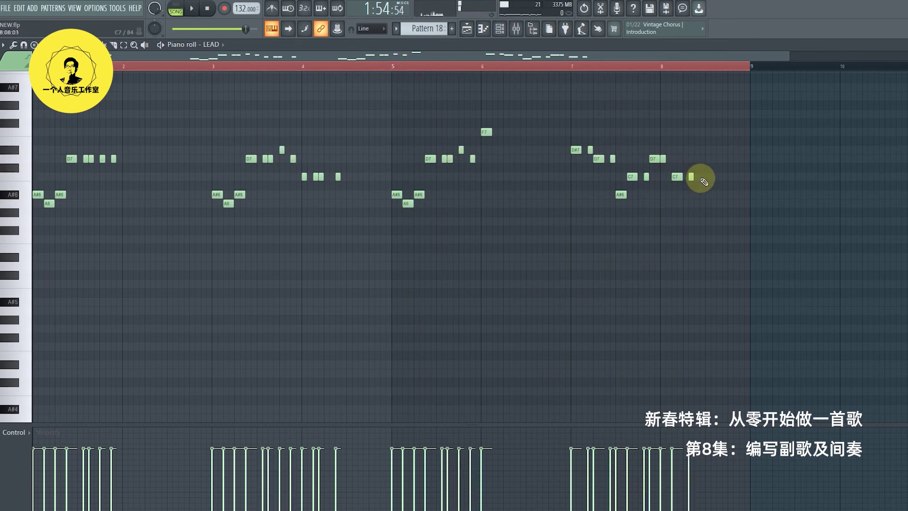
{"action": "left_click", "coordinate": [702, 177]}
{"action": "key", "text": "space"}
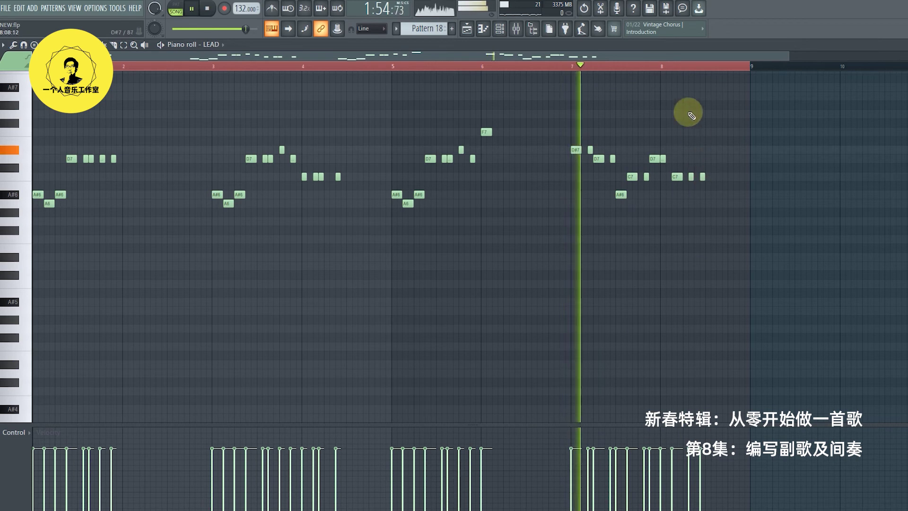
{"action": "left_click", "coordinate": [719, 177]}
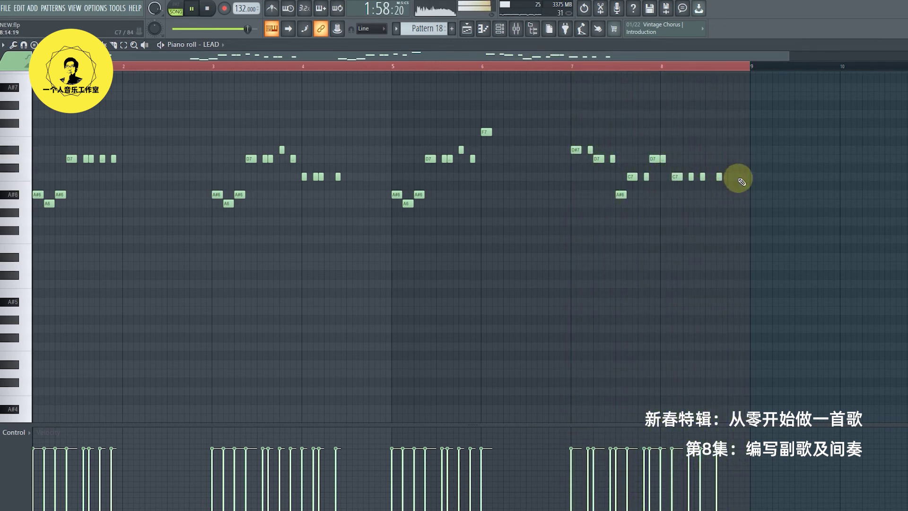
{"action": "left_click", "coordinate": [736, 177]}
{"action": "key", "text": "space"}
{"action": "left_click", "coordinate": [748, 177]}
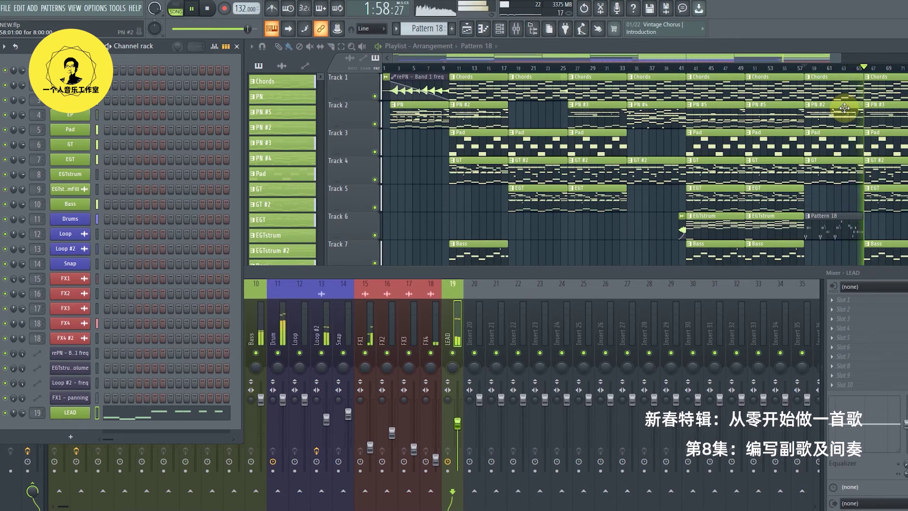
Audition the Basic sub with LFO synth, then open its piano roll and play the section against the LEAD melody
{"action": "left_click", "coordinate": [356, 353]}
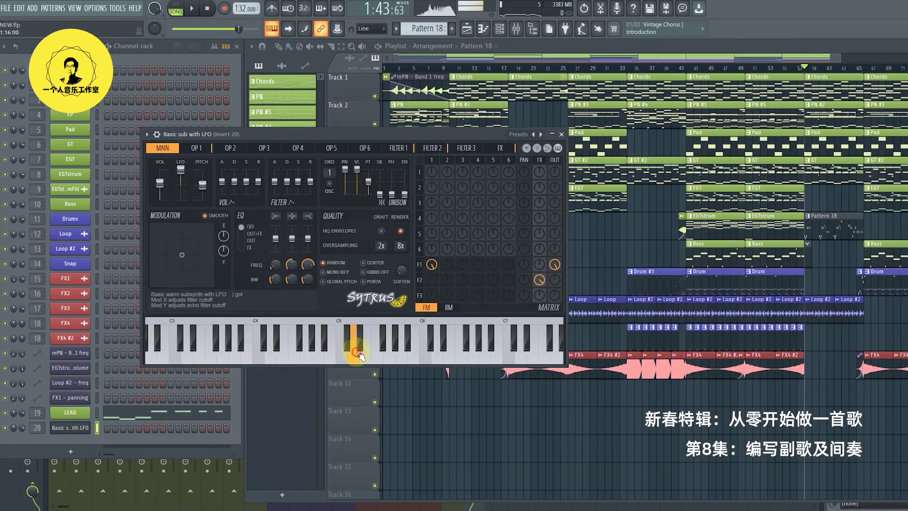
{"action": "left_click", "coordinate": [561, 134]}
{"action": "key", "text": "F7"}
{"action": "key", "text": "space"}
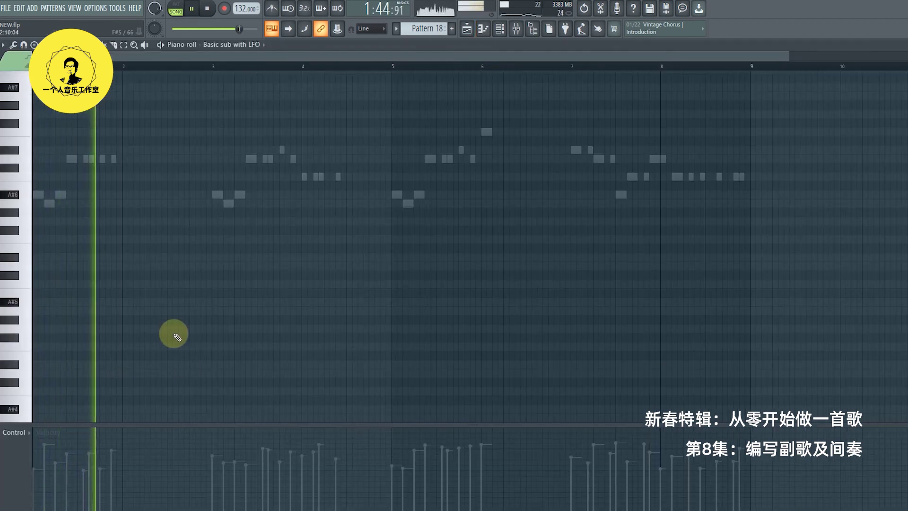
{"action": "key", "text": "space"}
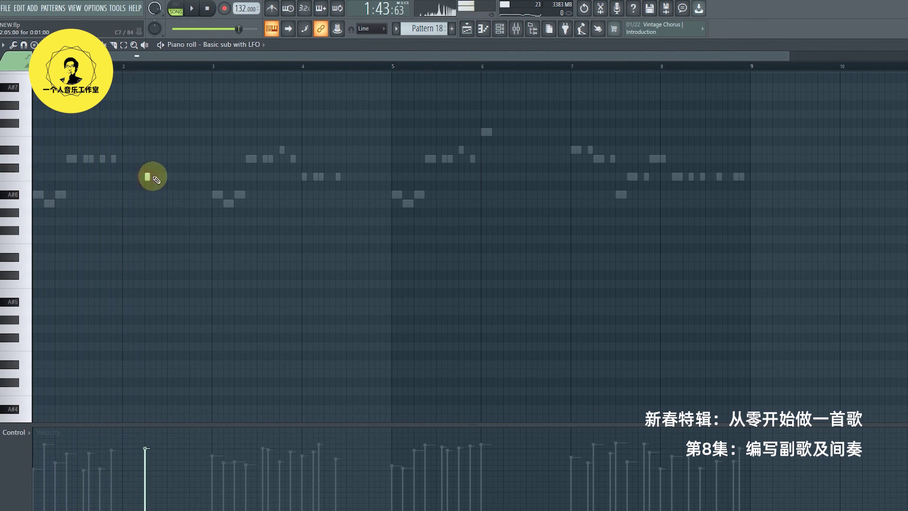
Write an answering phrase in bar 2 with two short A5 notes, an A#5 and a longer F5
{"action": "left_click_drag", "start_coordinate": [148, 178], "coordinate": [142, 268]}
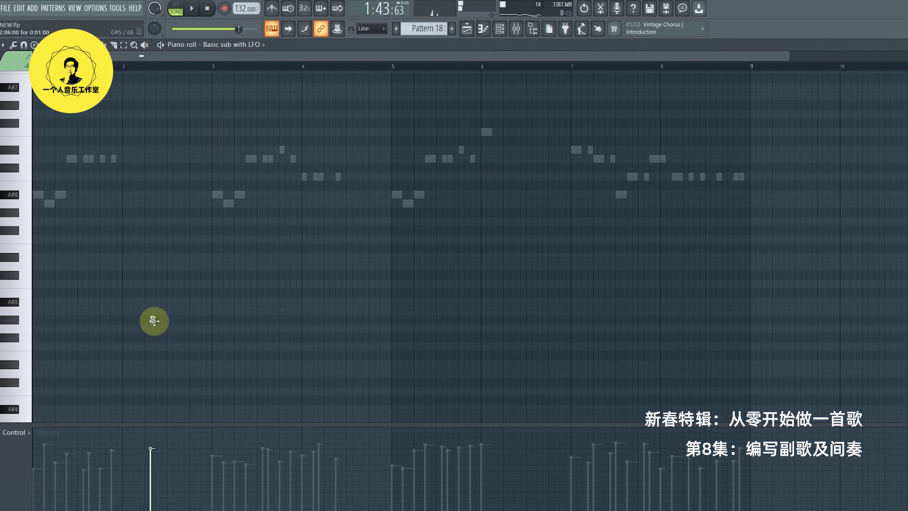
{"action": "key", "text": "space"}
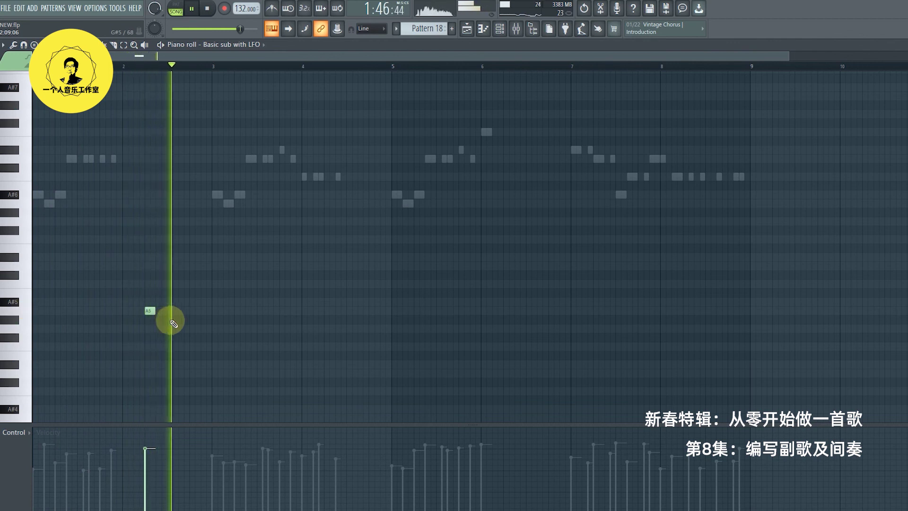
{"action": "left_click", "coordinate": [161, 327]}
{"action": "left_click", "coordinate": [172, 301]}
{"action": "left_click", "coordinate": [183, 346]}
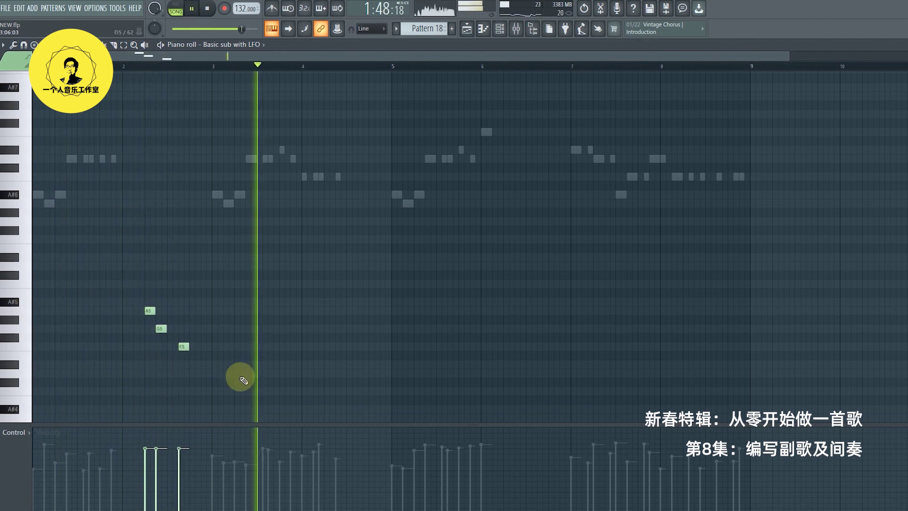
{"action": "left_click_drag", "start_coordinate": [161, 328], "coordinate": [161, 310]}
{"action": "left_click_drag", "start_coordinate": [188, 346], "coordinate": [201, 347]}
Write a second answering phrase A5, F5, A#5, C6 in the latter half of bar 4
{"action": "left_click", "coordinate": [349, 311]}
{"action": "left_click", "coordinate": [361, 346]}
{"action": "left_click", "coordinate": [373, 302]}
{"action": "left_click", "coordinate": [386, 284]}
{"action": "left_click_drag", "start_coordinate": [351, 311], "coordinate": [358, 311]}
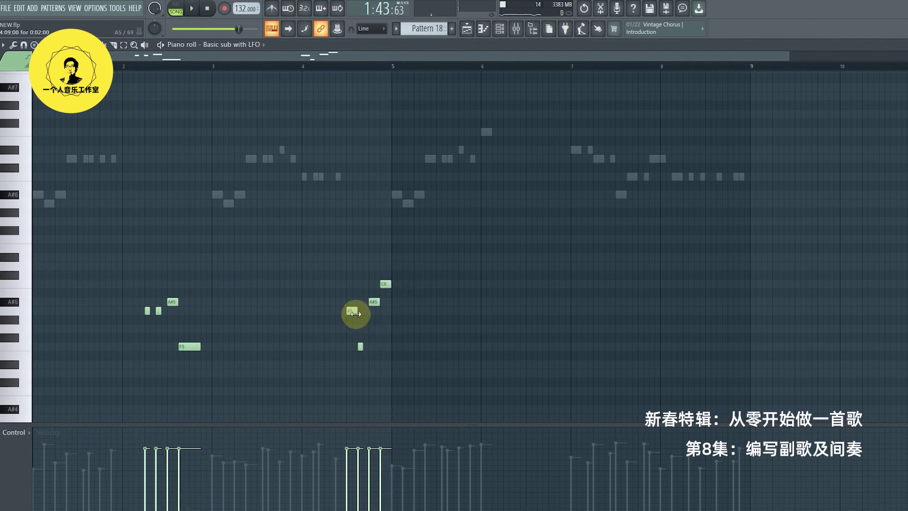
{"action": "left_click_drag", "start_coordinate": [363, 346], "coordinate": [369, 346]}
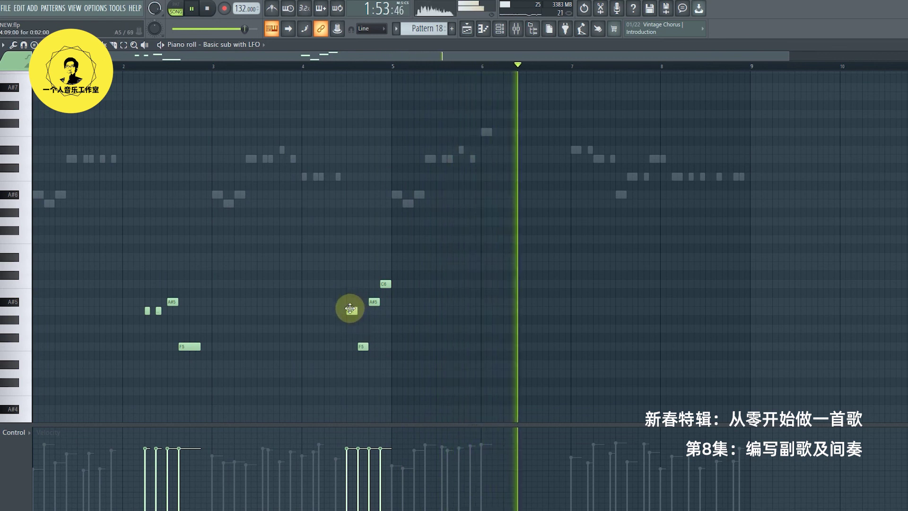
Write a third answering phrase C6, D6, A#5 in bar 6, shifting the first two notes earlier, and listen to it
{"action": "left_click", "coordinate": [481, 67]}
{"action": "left_click", "coordinate": [541, 266]}
{"action": "left_click", "coordinate": [559, 302]}
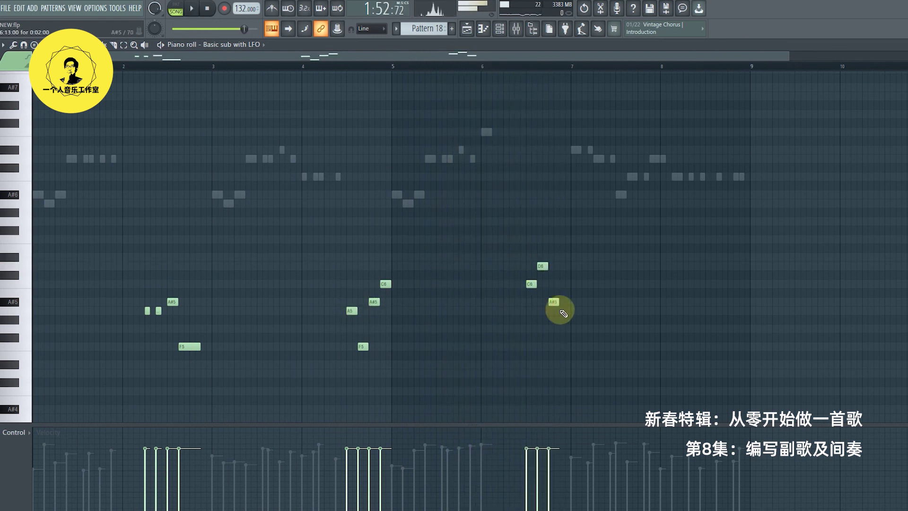
{"action": "key", "text": "space"}
{"action": "left_click_drag", "start_coordinate": [530, 285], "coordinate": [552, 298]}
{"action": "left_click_drag", "start_coordinate": [541, 267], "coordinate": [531, 267]}
{"action": "key", "text": "space"}
{"action": "key", "text": "space"}
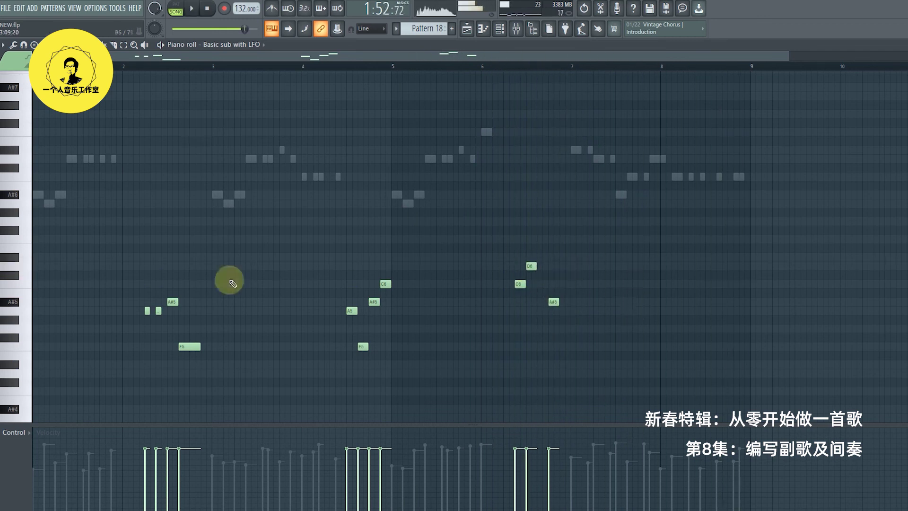
Return to the Playlist and play the arrangement from bar 58, where the Pattern 18 clip starts
{"action": "key", "text": "F5"}
{"action": "left_click", "coordinate": [806, 70]}
{"action": "key", "text": "space"}
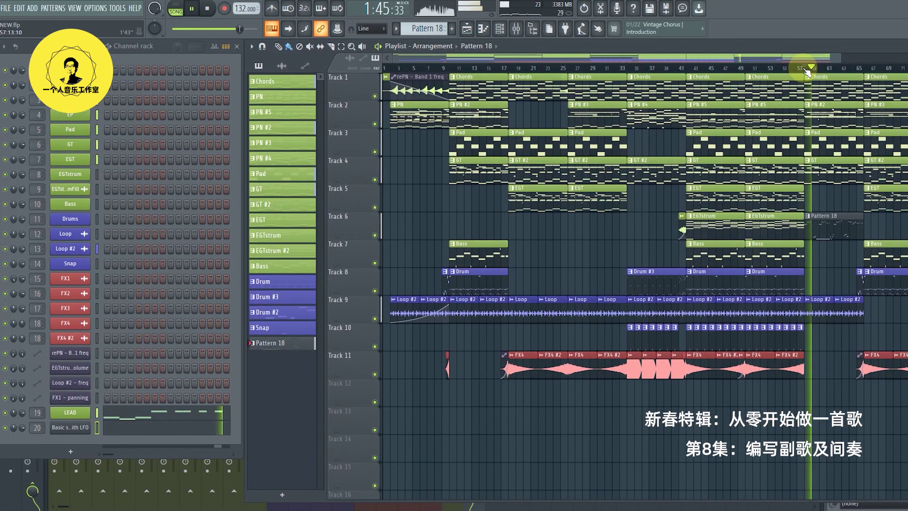